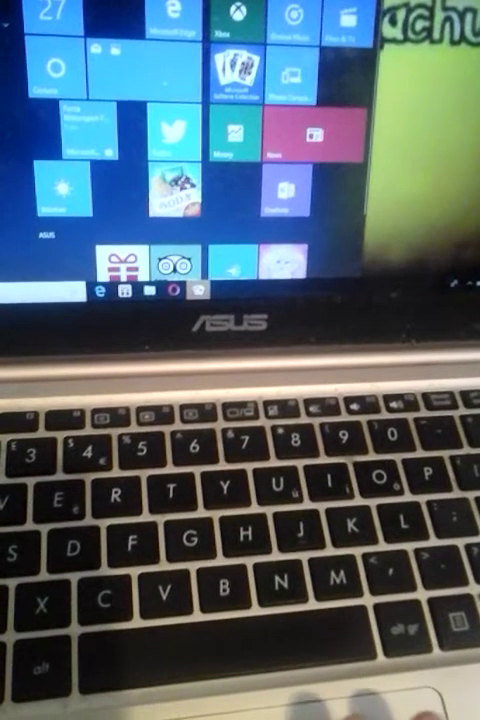
Launch Paint 3D from the Windows 10 Start menu tiles
click(237, 70)
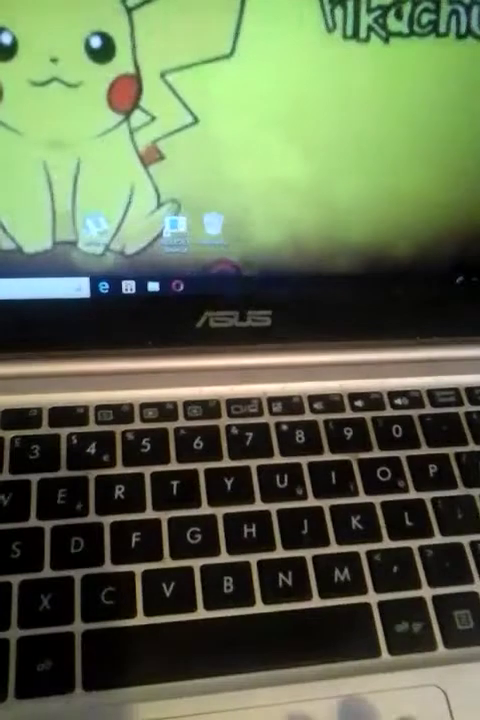
key(super)
text(cup coll)
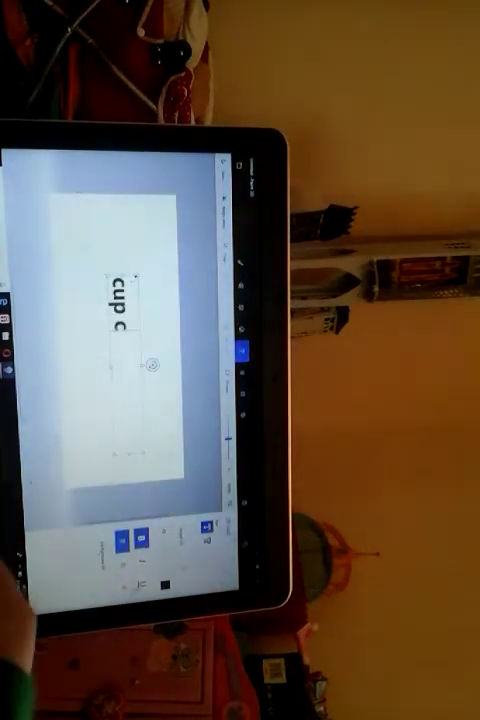
text(ectoin)
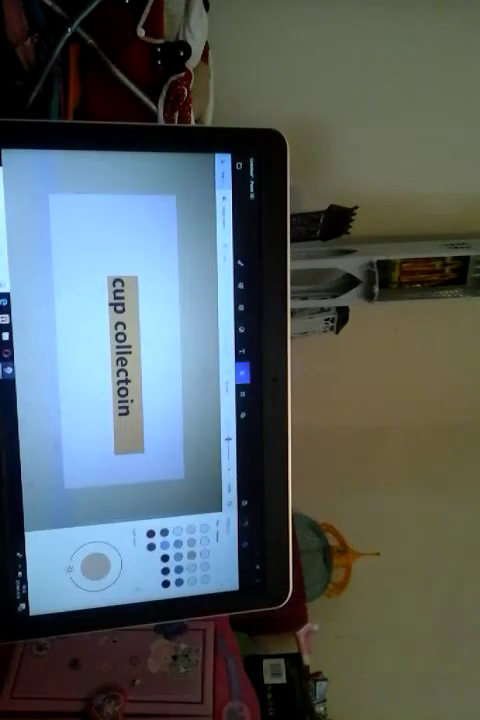
Add a pink heart sticker and a smiling cloud sticker beside the 'cup collectoin' title
click(243, 393)
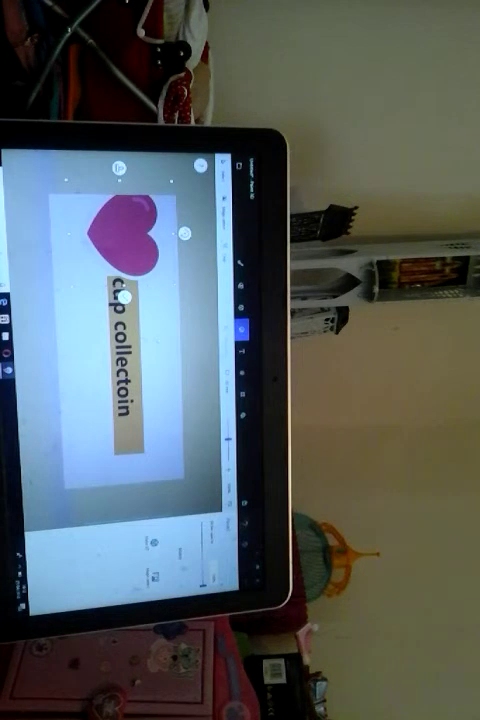
click(150, 420)
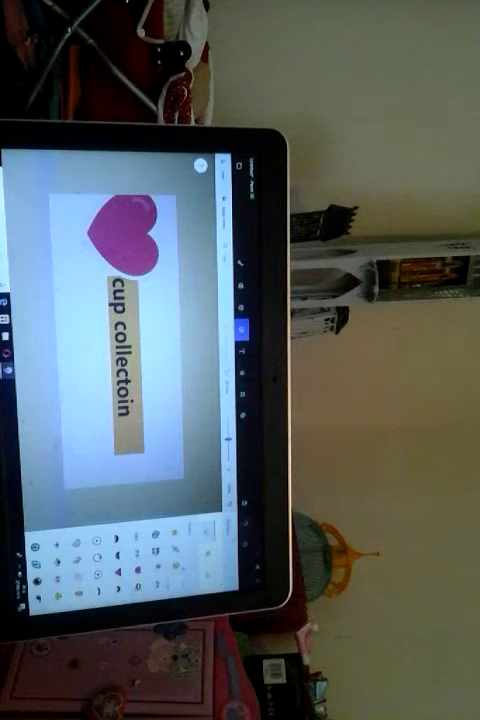
click(97, 556)
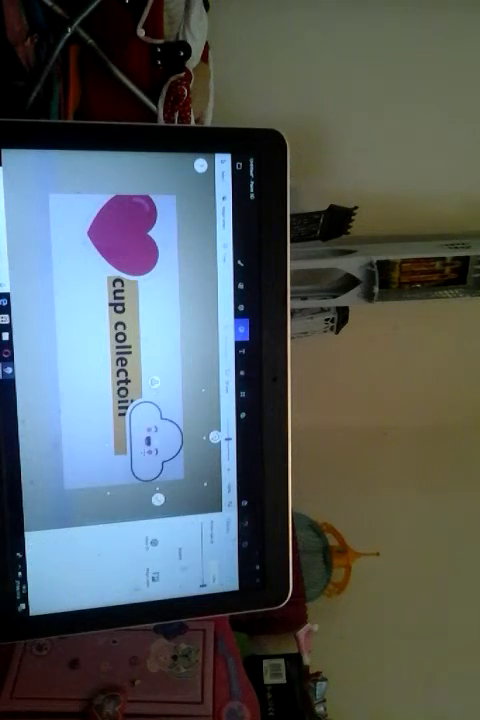
drag(153, 440, 158, 430)
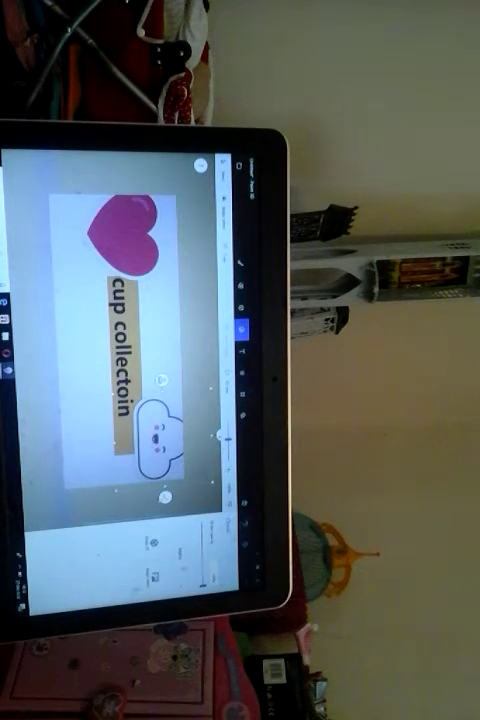
click(152, 570)
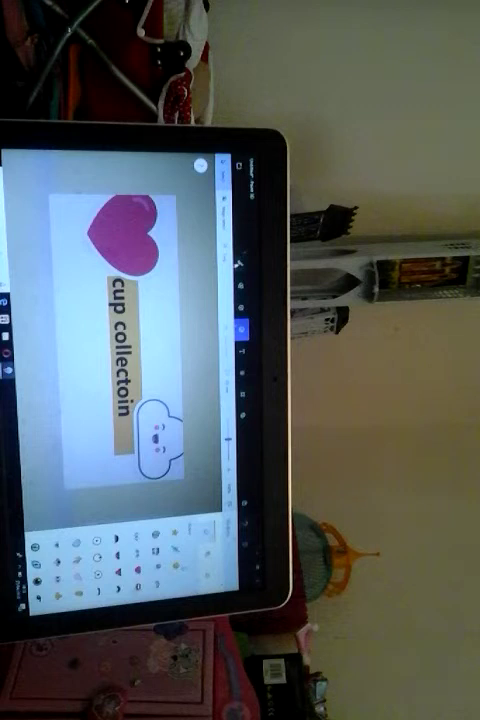
With a red brush, hand-letter 'SUB' and three exclamation marks beside the title bar
click(239, 262)
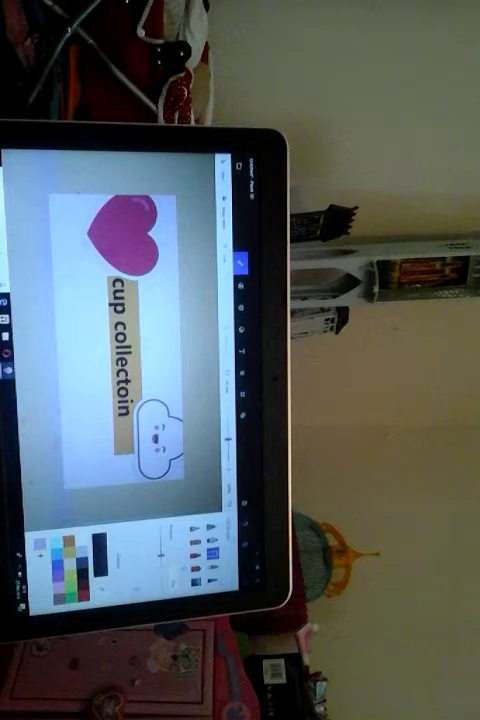
click(68, 548)
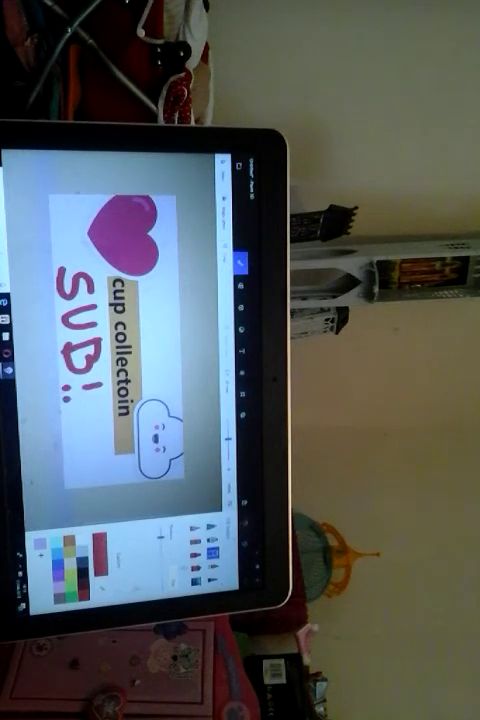
drag(75, 392, 95, 400)
click(60, 400)
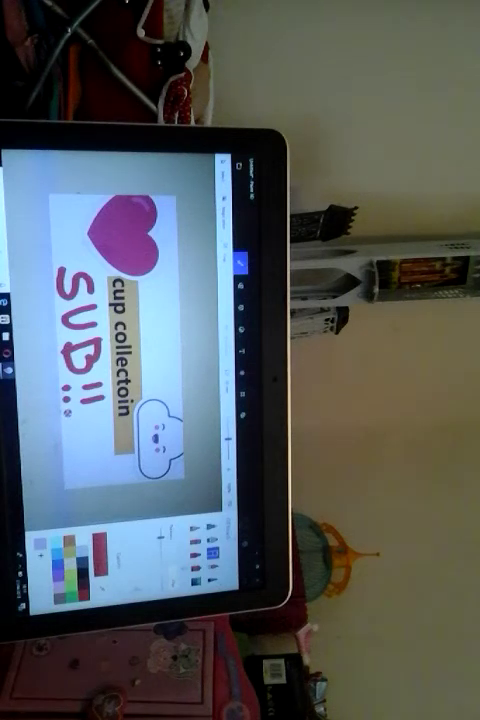
drag(78, 404, 100, 410)
click(65, 405)
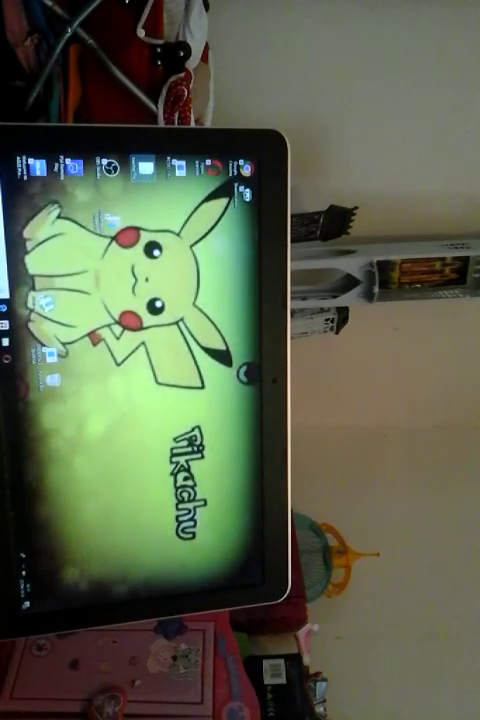
key(Return)
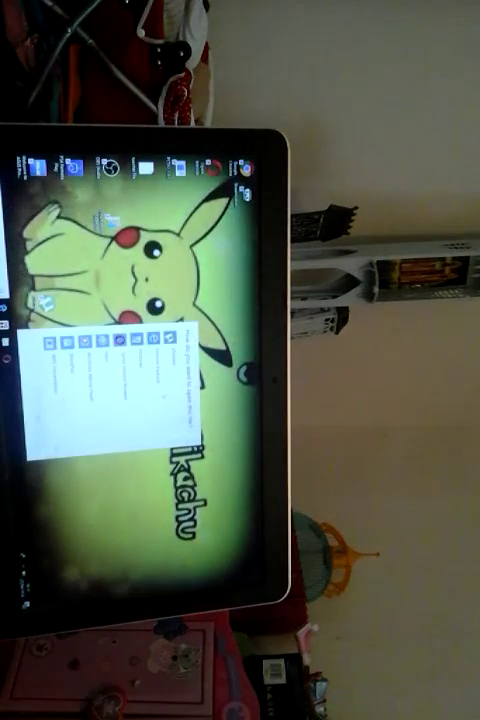
key(Escape)
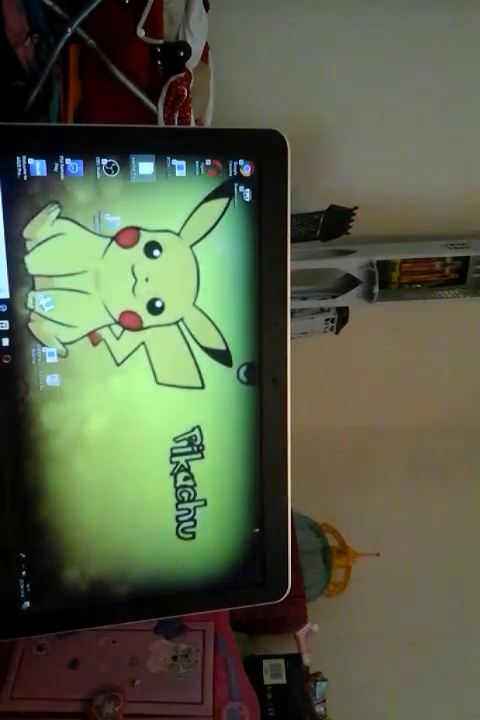